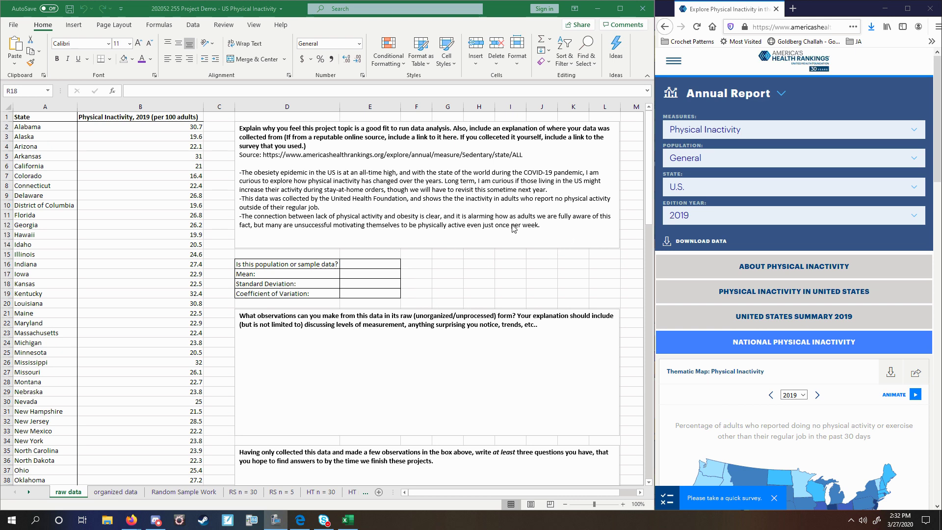
Maximize Firefox and scroll through the 2019 Physical Inactivity by State map and ranking table
{"action": "left_click", "coordinate": [907, 9]}
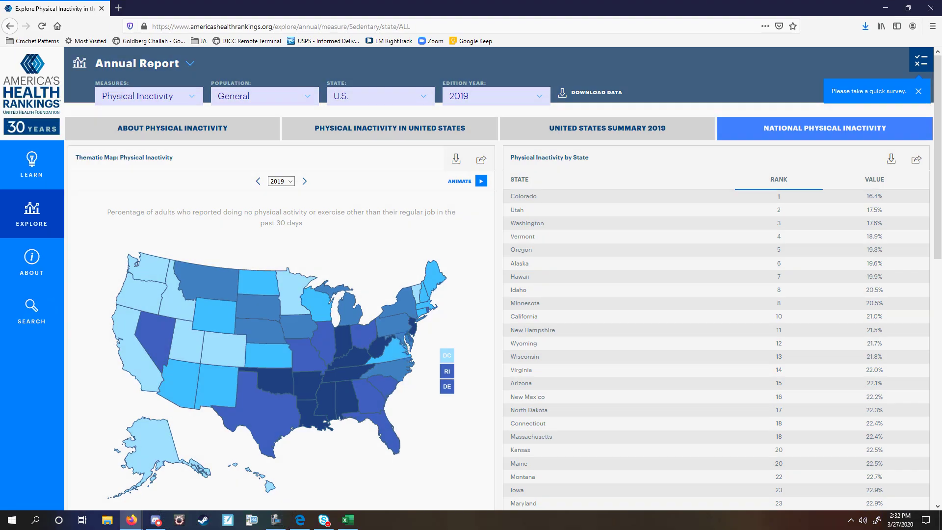
{"action": "mouse_move", "coordinate": [58, 119]}
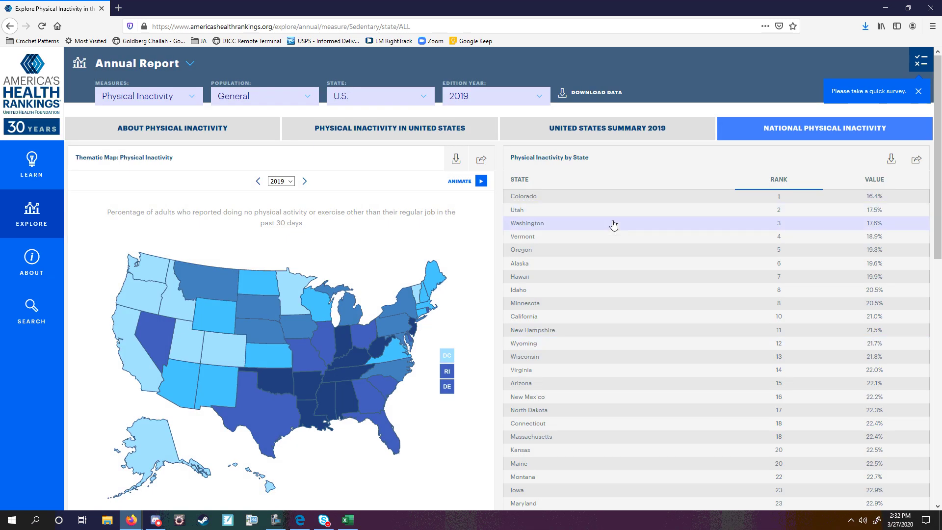
{"action": "scroll", "coordinate": [658, 255], "scroll_direction": "down", "scroll_amount": 5}
{"action": "scroll", "coordinate": [678, 306], "scroll_direction": "down", "scroll_amount": 5}
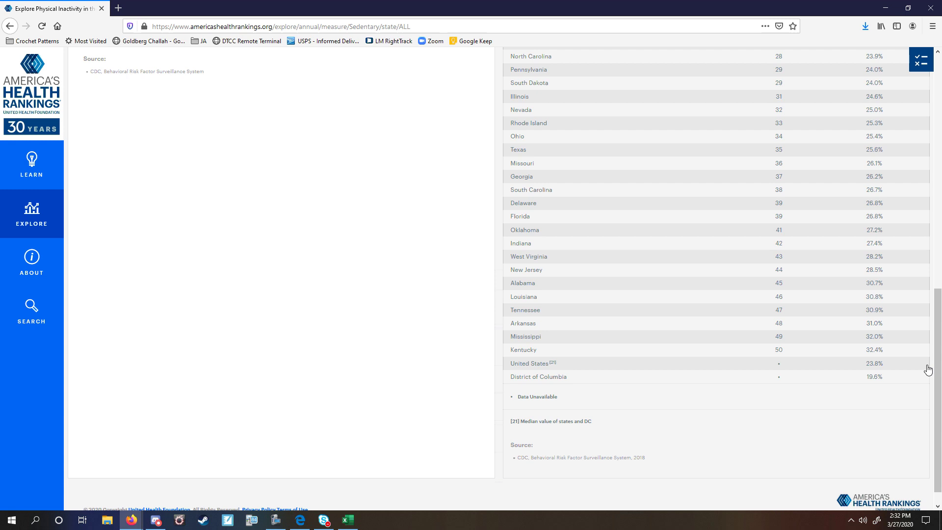
{"action": "left_click_drag", "start_coordinate": [939, 389], "coordinate": [928, 142]}
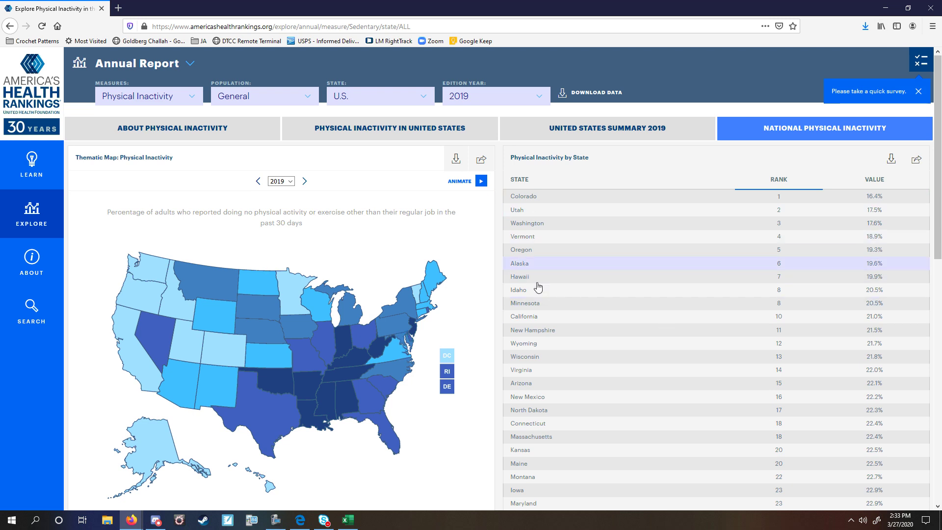
{"action": "scroll", "coordinate": [627, 287], "scroll_direction": "down", "scroll_amount": 1}
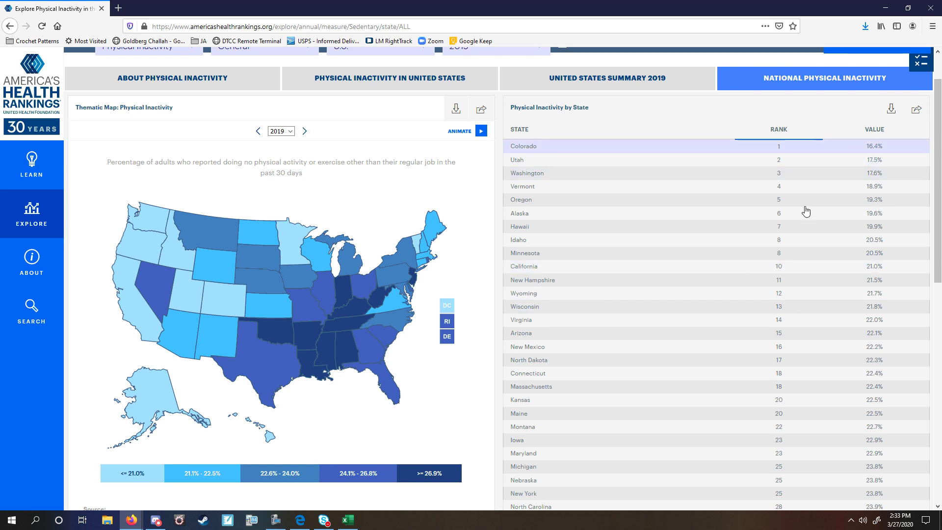
{"action": "scroll", "coordinate": [793, 292], "scroll_direction": "up", "scroll_amount": 1}
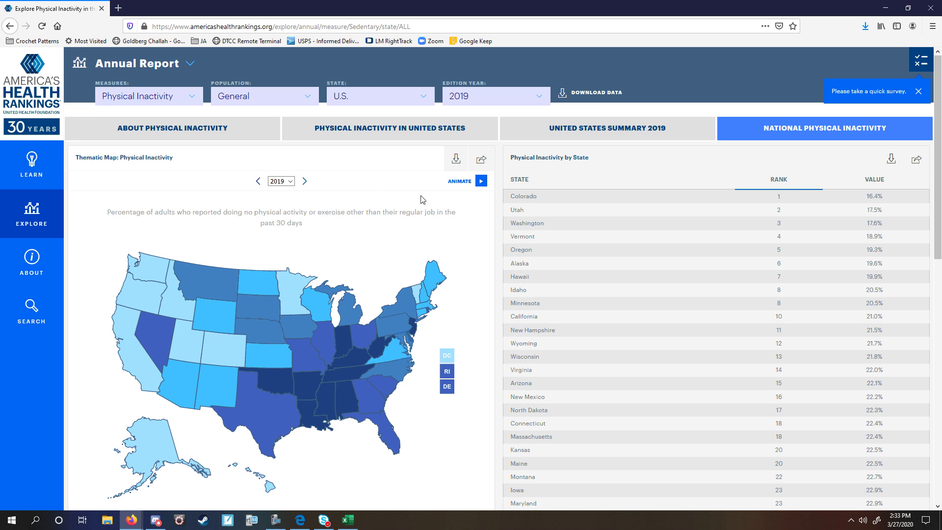
Minimize Firefox, maximize the Excel window, and scroll through the state inactivity raw data
{"action": "left_click", "coordinate": [880, 5]}
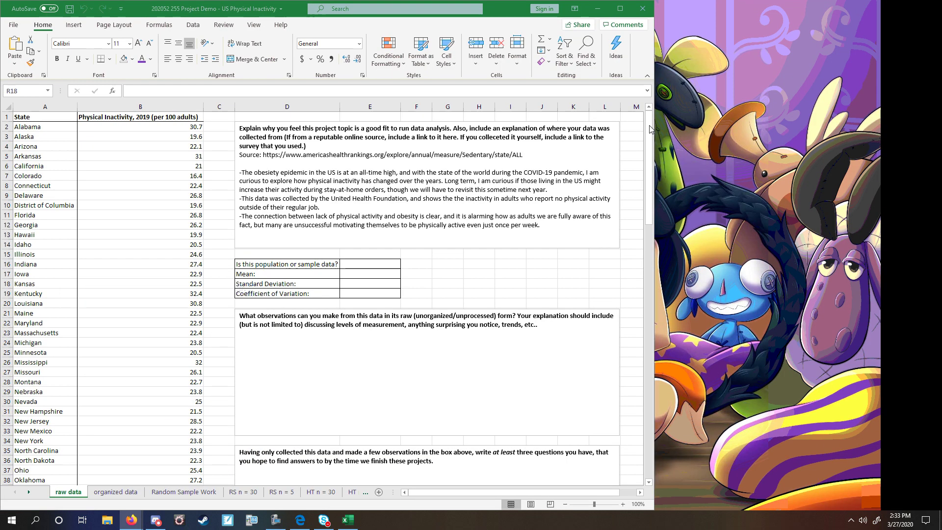
{"action": "double_click", "coordinate": [619, 8]}
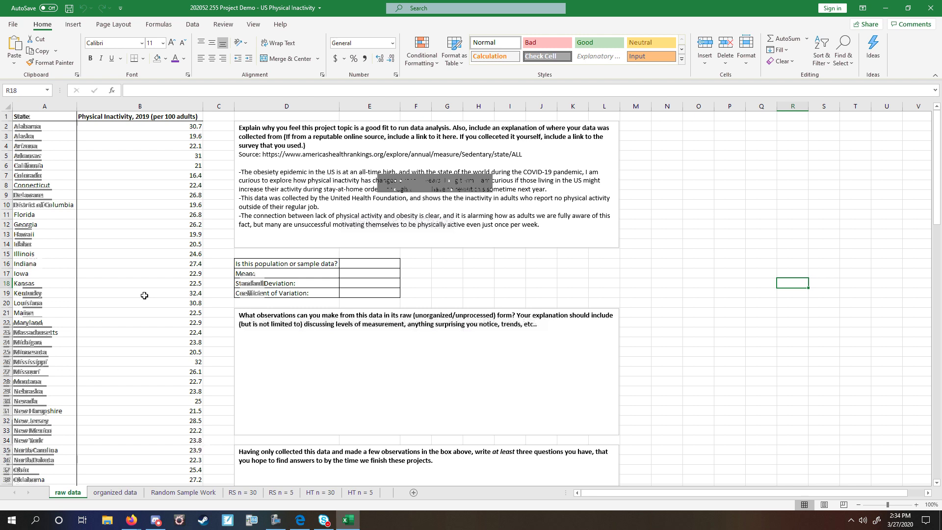
{"action": "scroll", "coordinate": [106, 333], "scroll_direction": "down", "scroll_amount": 8}
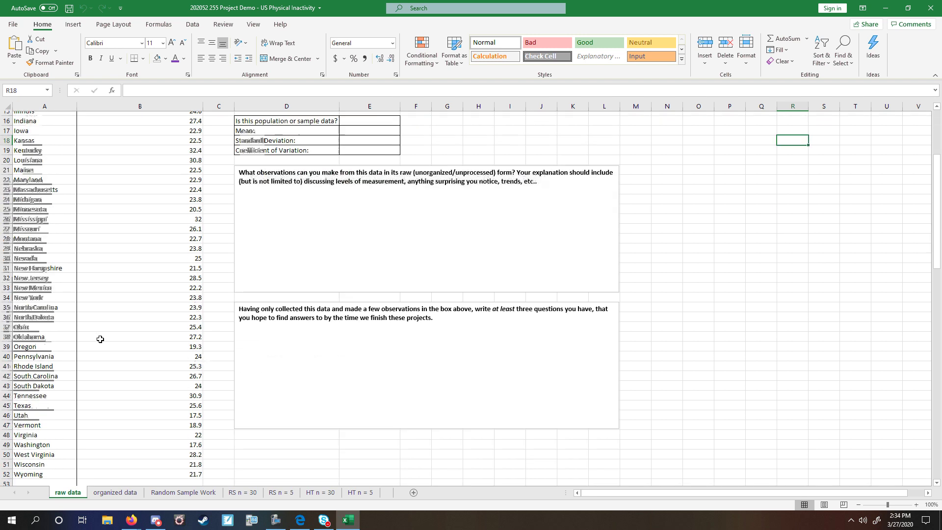
{"action": "scroll", "coordinate": [147, 248], "scroll_direction": "up", "scroll_amount": 8}
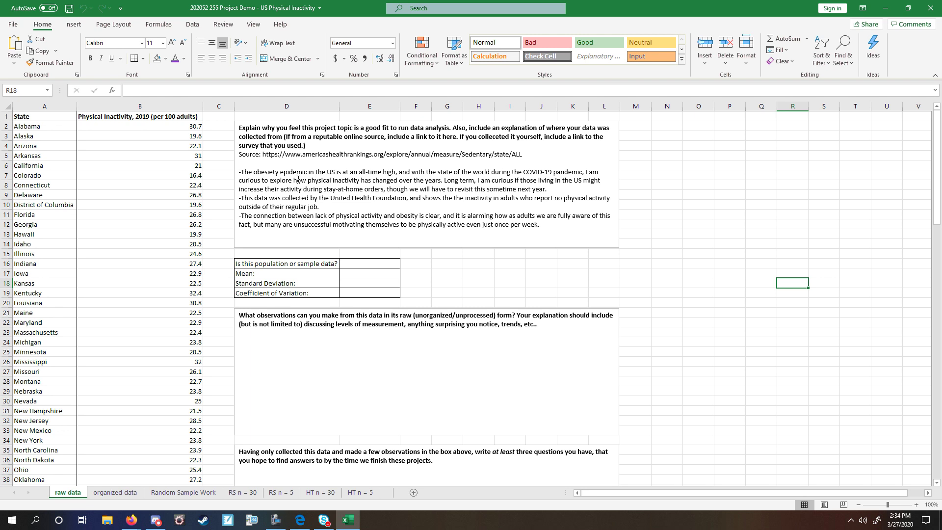
{"action": "scroll", "coordinate": [227, 280], "scroll_direction": "down", "scroll_amount": 2}
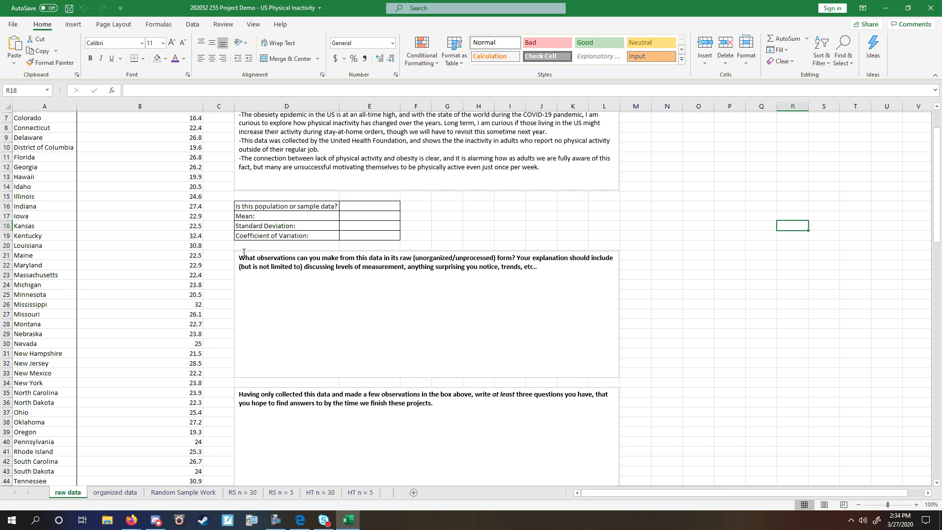
{"action": "scroll", "coordinate": [289, 305], "scroll_direction": "down", "scroll_amount": 2}
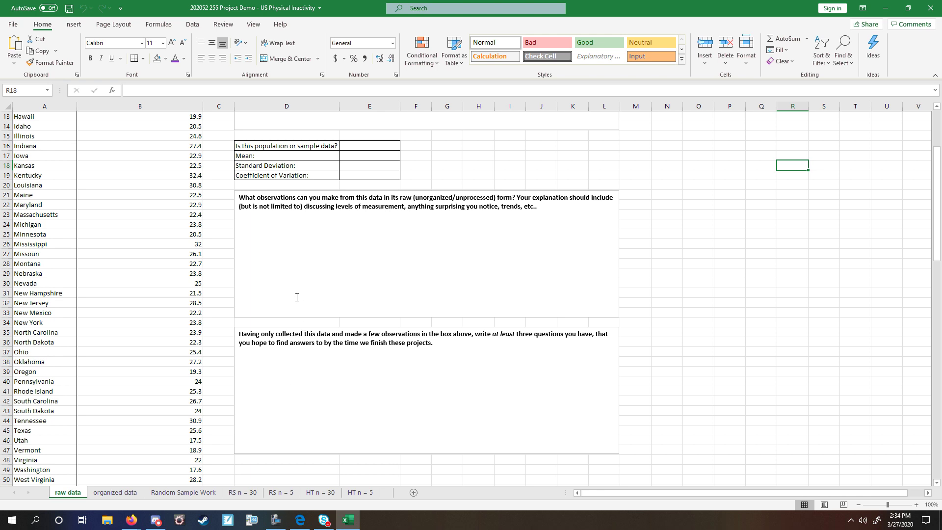
{"action": "scroll", "coordinate": [297, 297], "scroll_direction": "up", "scroll_amount": 4}
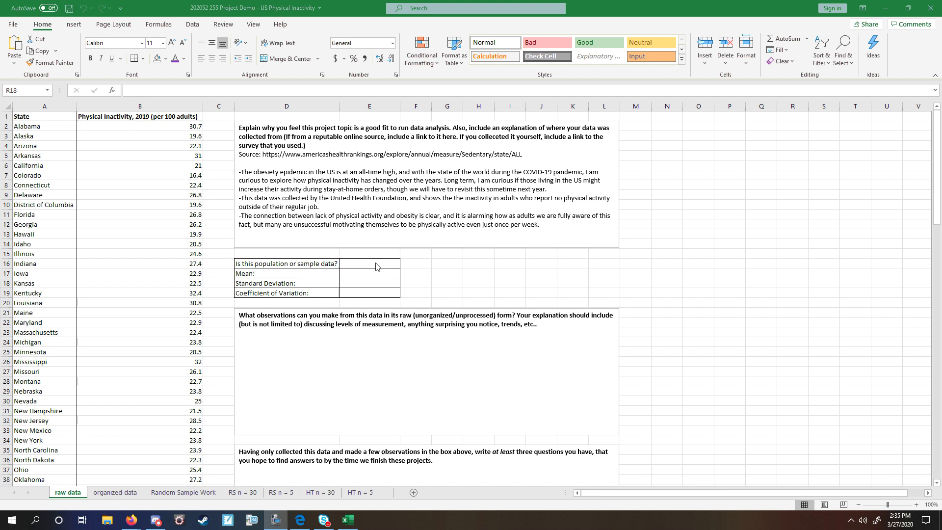
Enter 'Population' in cell E16 as the population-or-sample answer
{"action": "key", "text": "alt+Tab"}
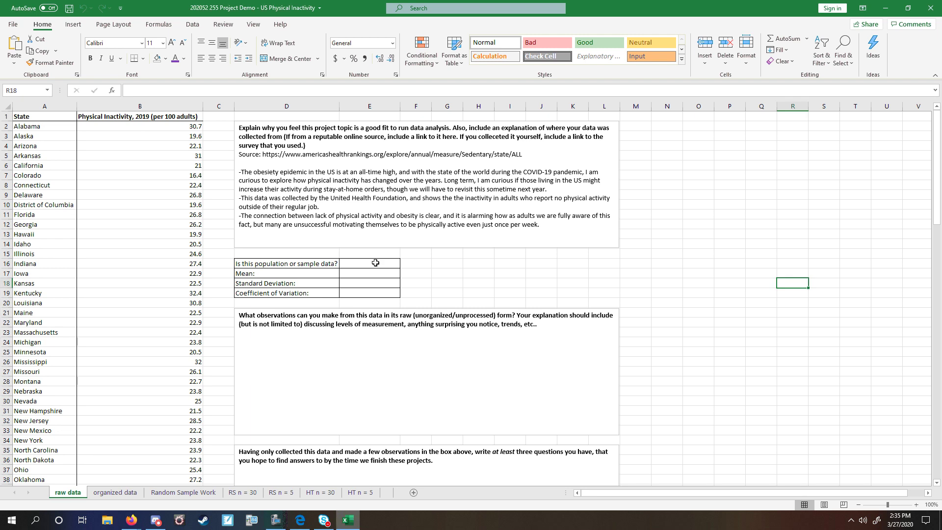
{"action": "left_click", "coordinate": [375, 263]}
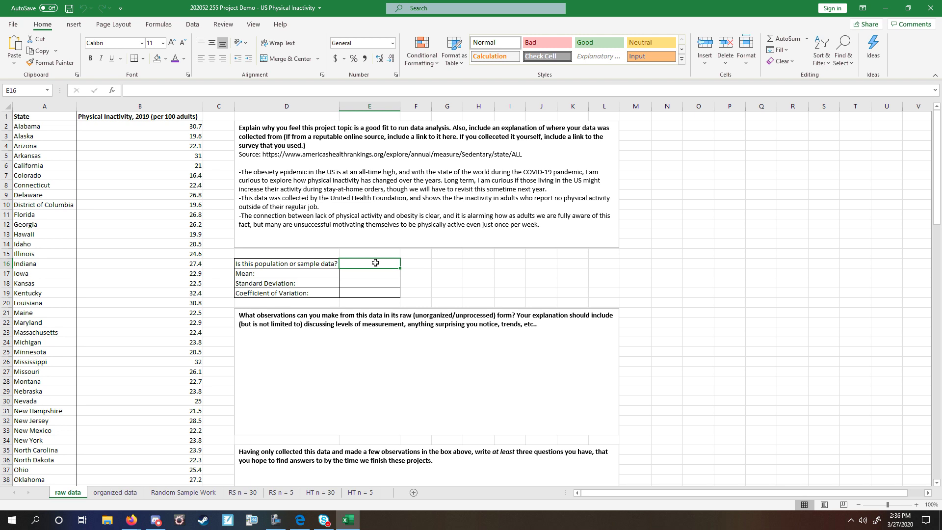
{"action": "type", "text": "Population"}
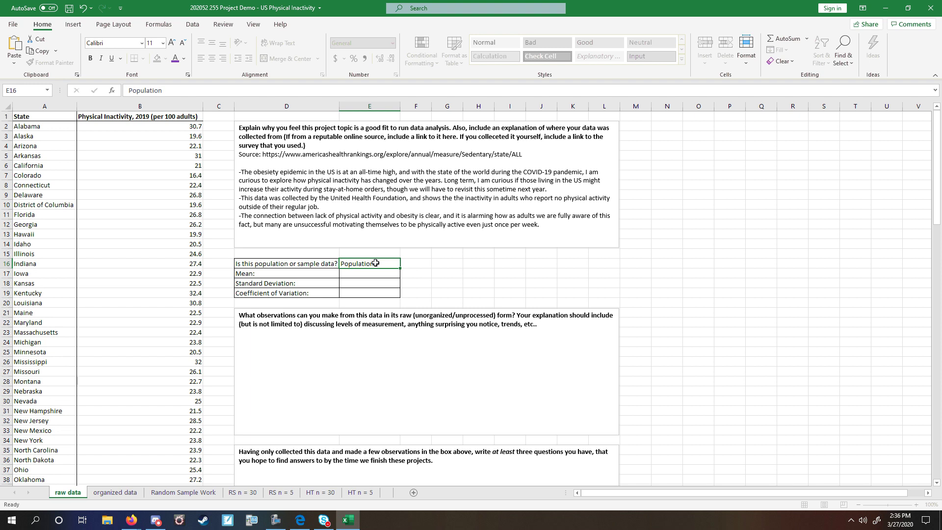
{"action": "key", "text": "Return"}
{"action": "scroll", "coordinate": [377, 260], "scroll_direction": "down", "scroll_amount": 1}
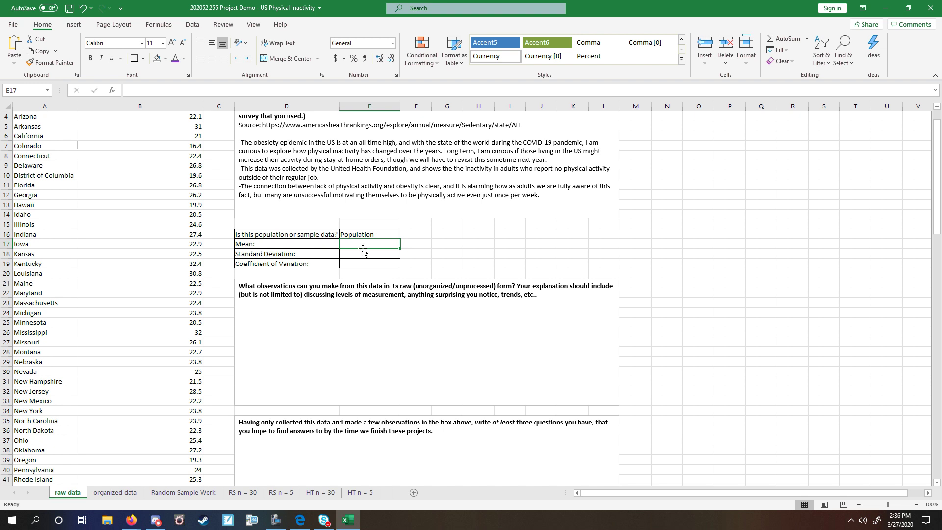
Enter =average(B2:B52) in E17, giving a mean of 23.99215686
{"action": "scroll", "coordinate": [362, 247], "scroll_direction": "up", "scroll_amount": 1}
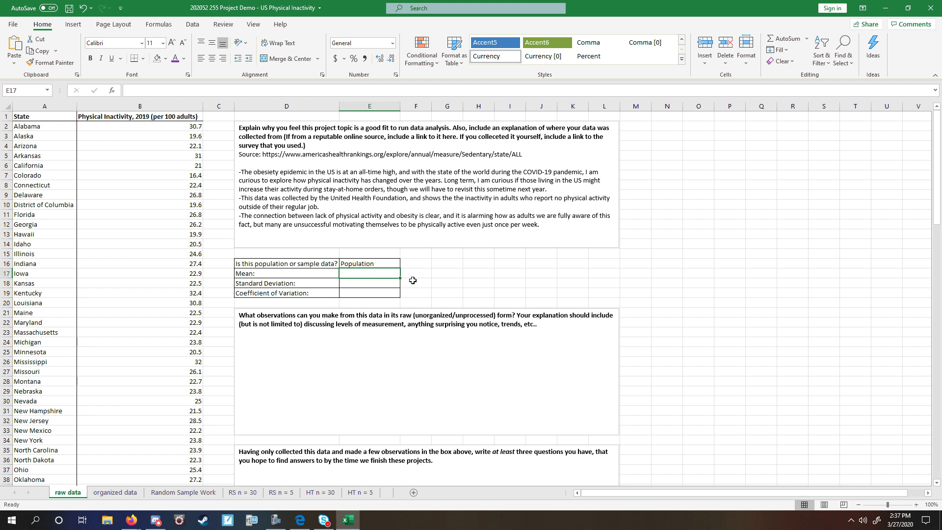
{"action": "type", "text": "="}
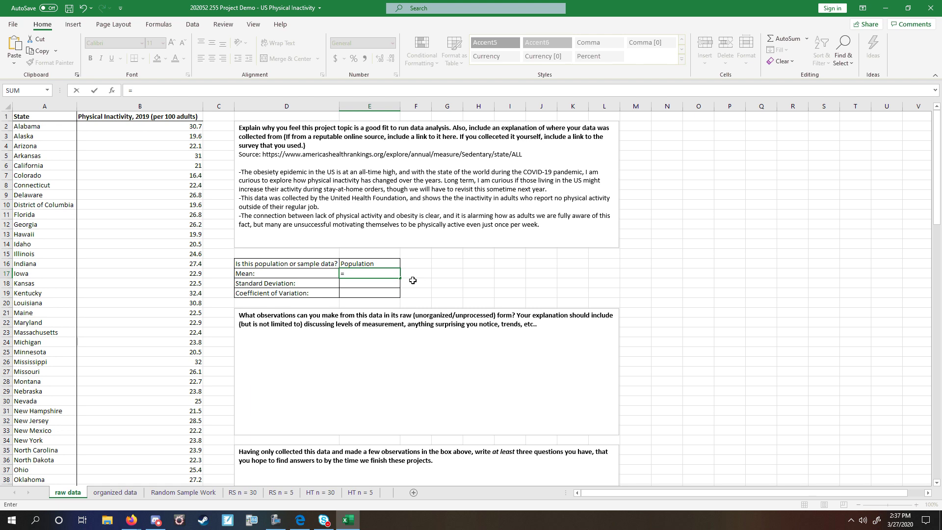
{"action": "type", "text": "average("}
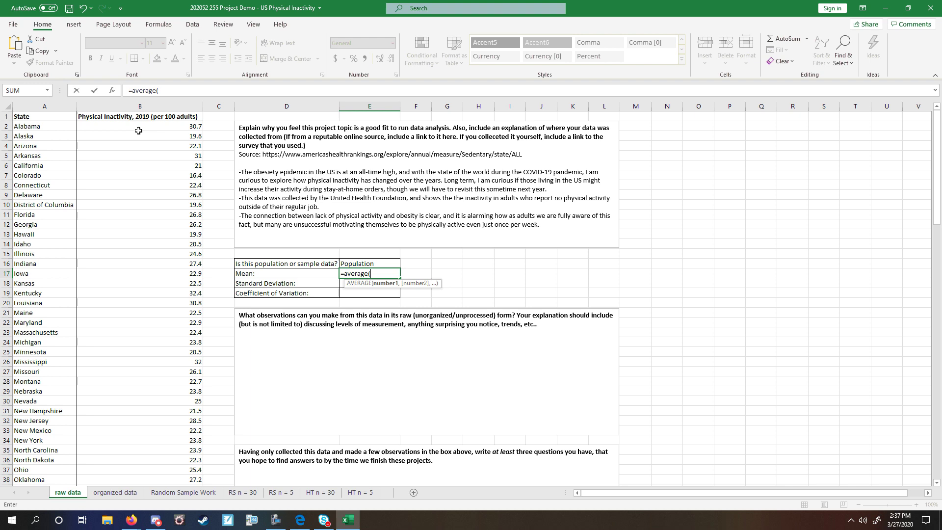
{"action": "left_click_drag", "start_coordinate": [139, 127], "coordinate": [188, 470]}
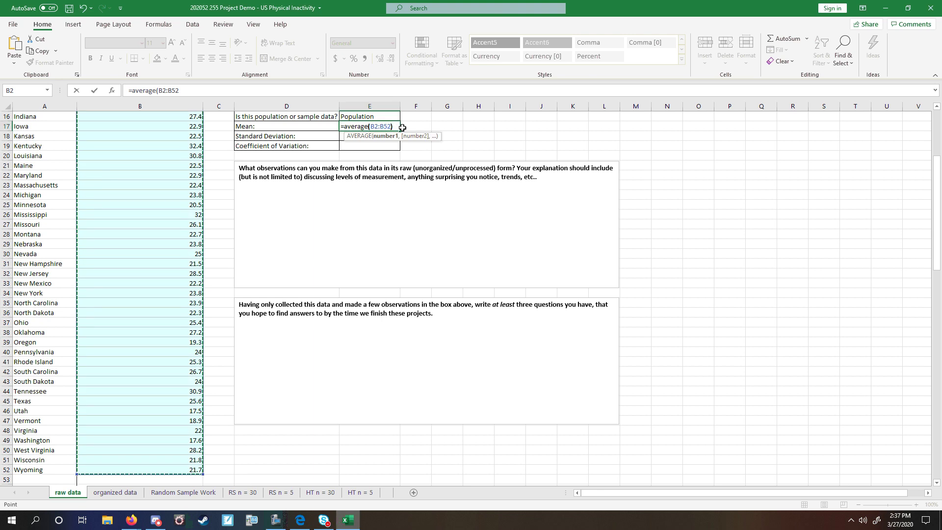
{"action": "type", "text": ")"}
{"action": "key", "text": "Return"}
{"action": "scroll", "coordinate": [402, 127], "scroll_direction": "up", "scroll_amount": 2}
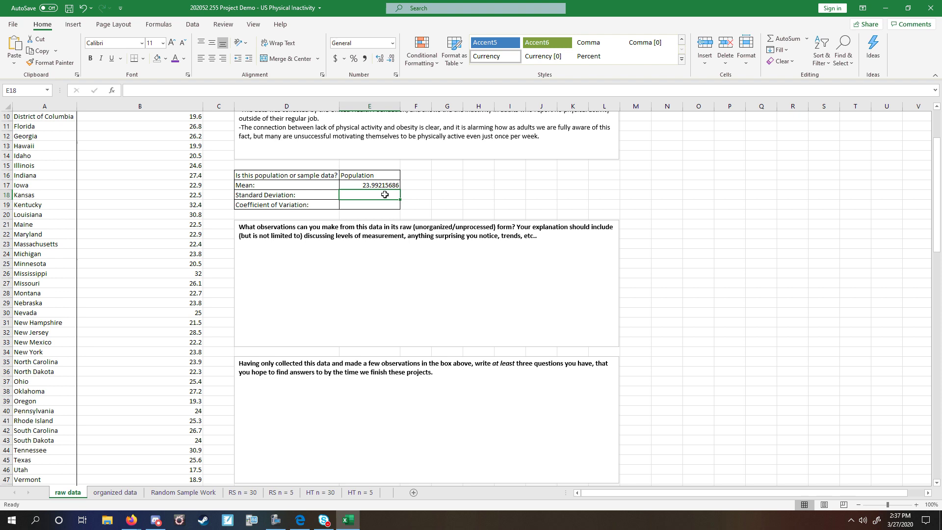
Enter =STDEV.P(B2:B52) in E18, giving a standard deviation of 3.819087415
{"action": "type", "text": "=st"}
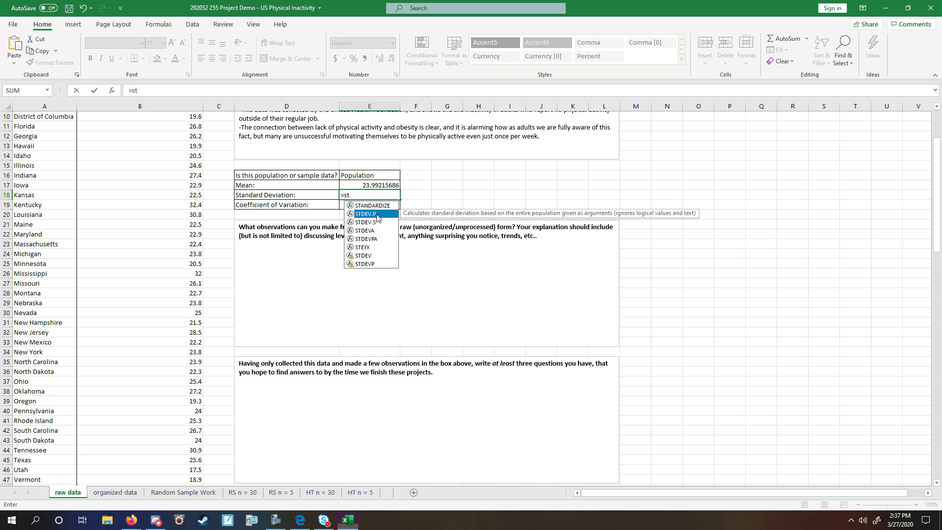
{"action": "left_click", "coordinate": [373, 223]}
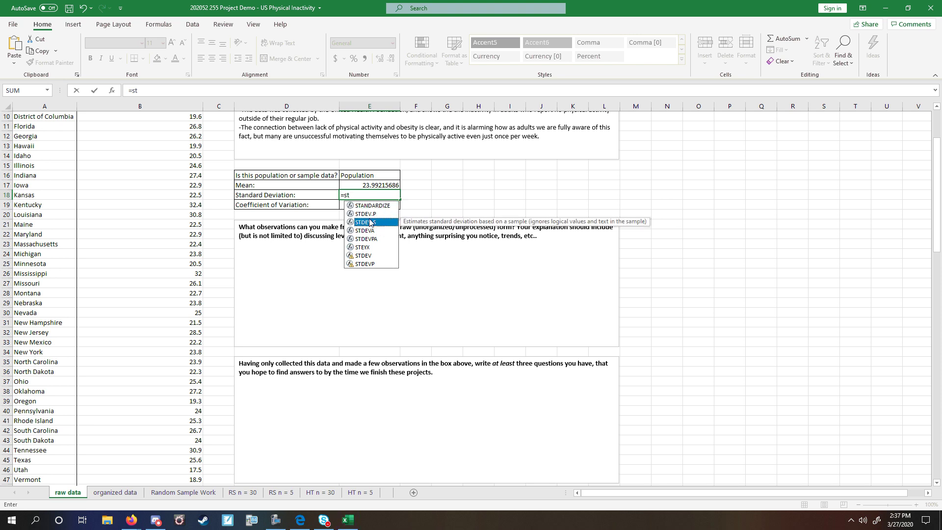
{"action": "double_click", "coordinate": [376, 215]}
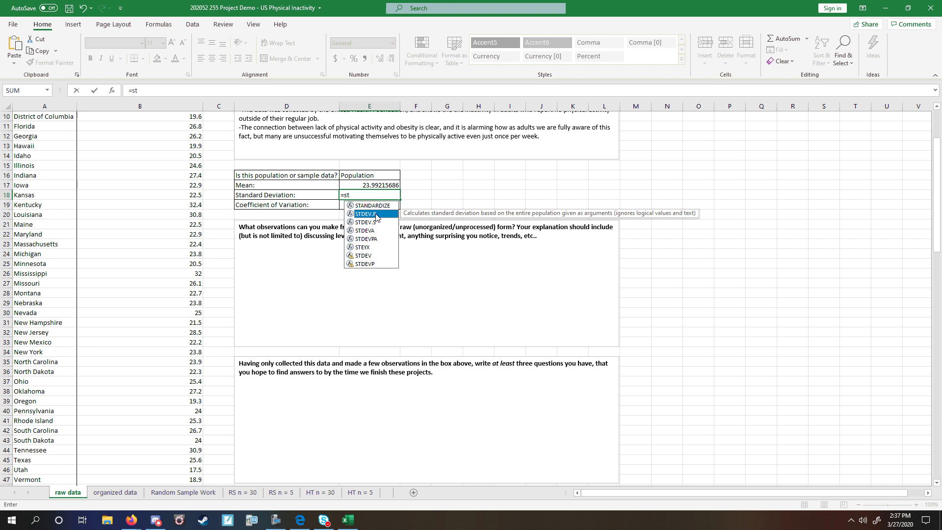
{"action": "scroll", "coordinate": [170, 146], "scroll_direction": "up", "scroll_amount": 3}
{"action": "left_click_drag", "start_coordinate": [170, 126], "coordinate": [201, 488]}
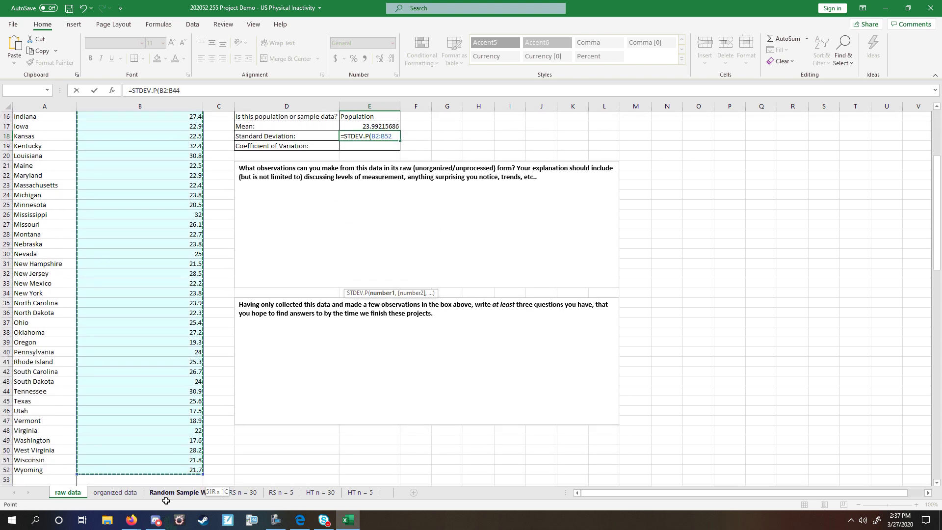
{"action": "left_click_drag", "start_coordinate": [165, 500], "coordinate": [163, 468]}
{"action": "type", "text": ")"}
{"action": "scroll", "coordinate": [307, 362], "scroll_direction": "up", "scroll_amount": 4}
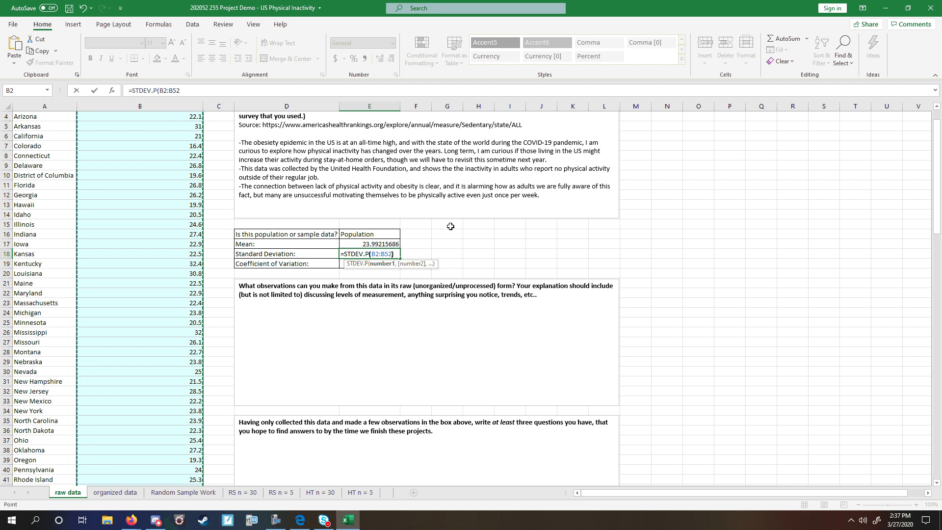
{"action": "key", "text": "Return"}
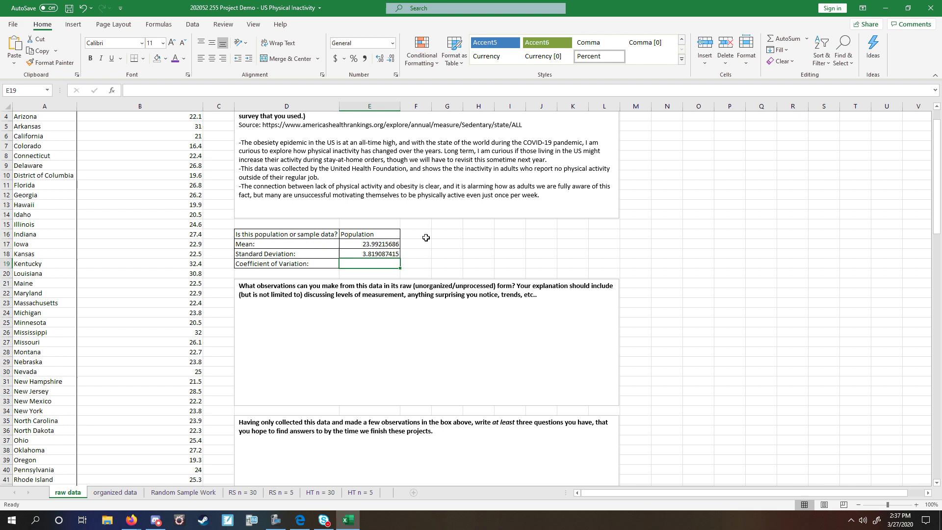
Enter the formula =E18/E17 in E19 for the coefficient of variation
{"action": "scroll", "coordinate": [426, 238], "scroll_direction": "up", "scroll_amount": 1}
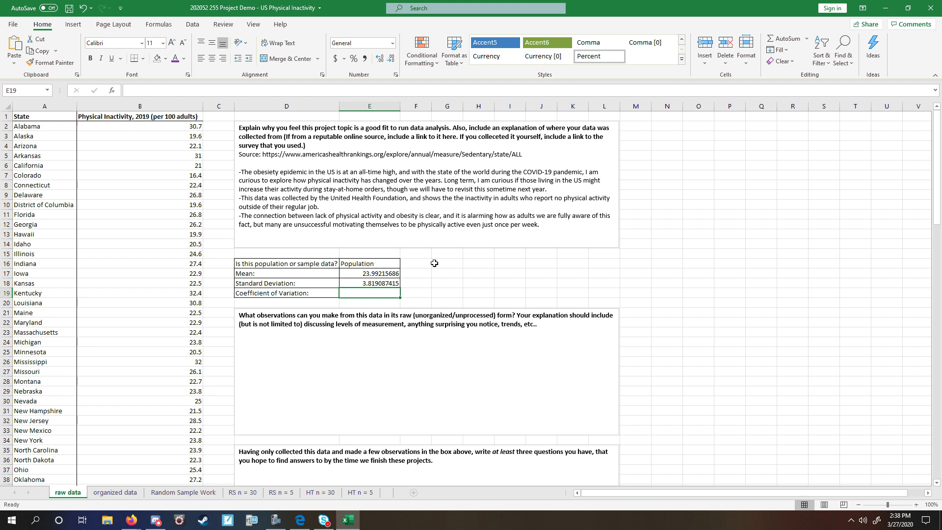
{"action": "type", "text": "="}
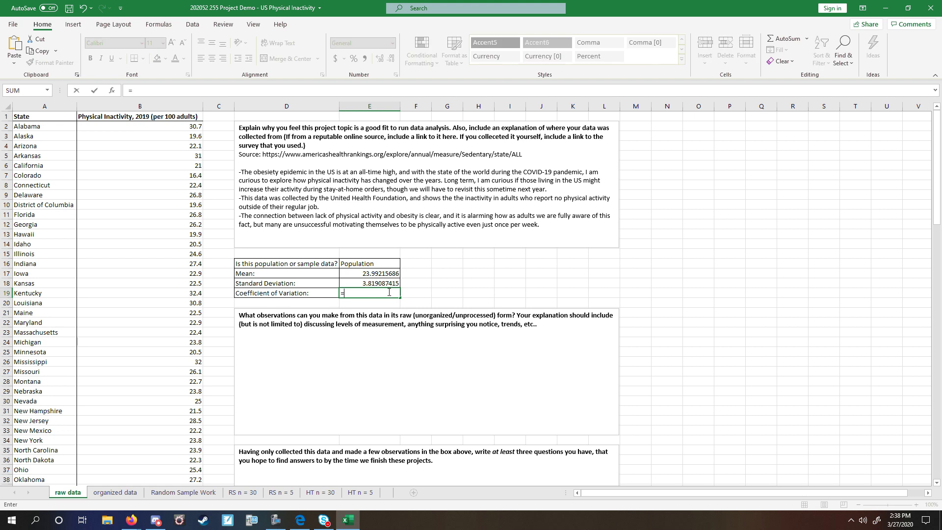
{"action": "left_click", "coordinate": [379, 282]}
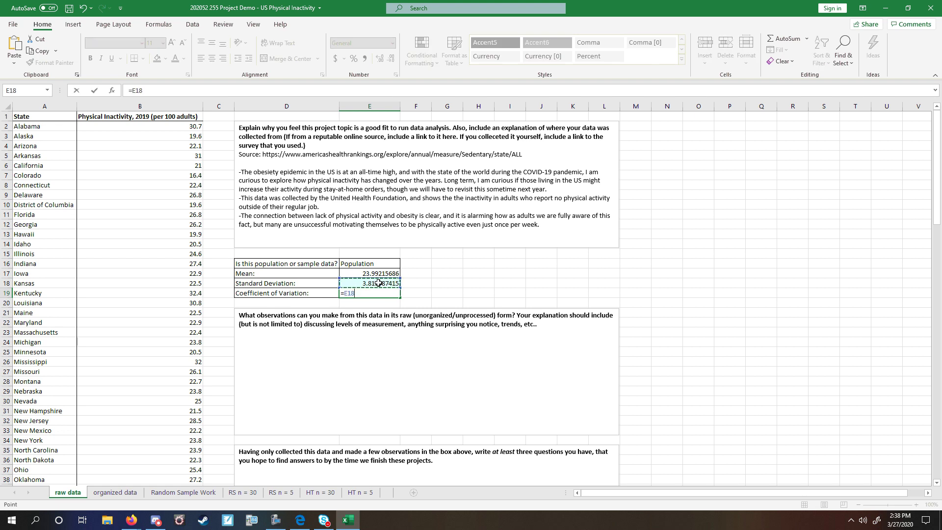
{"action": "type", "text": "/"}
{"action": "left_click", "coordinate": [386, 273]}
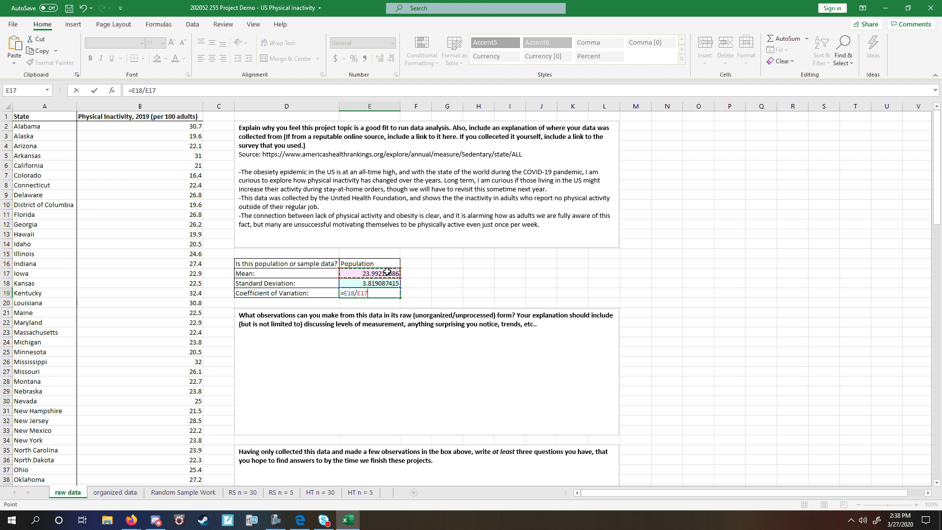
{"action": "key", "text": "Return"}
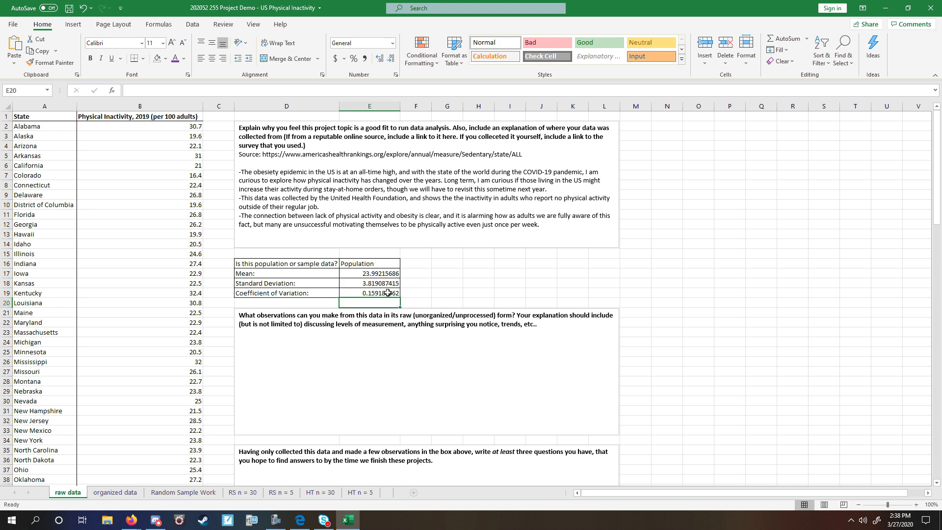
Format E19 as a percentage with two decimal places, showing 15.92%
{"action": "key", "text": "Up"}
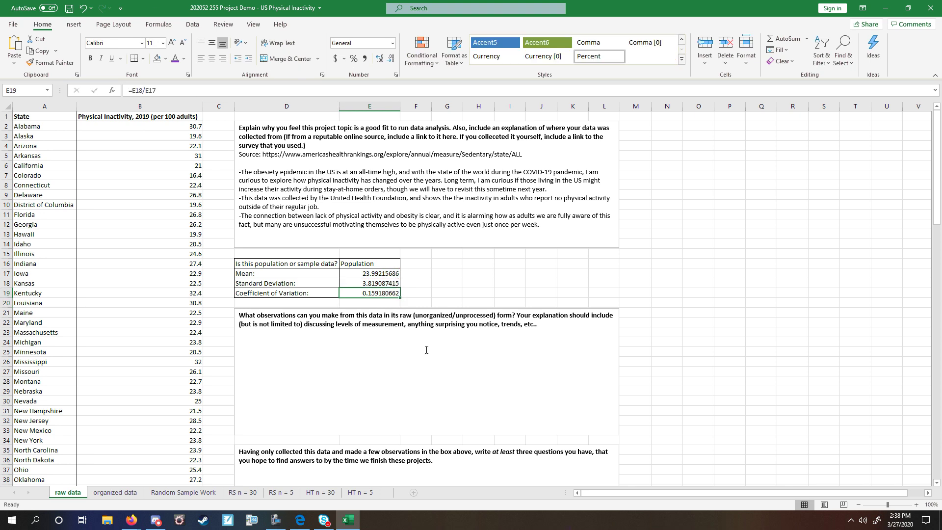
{"action": "left_click", "coordinate": [354, 58]}
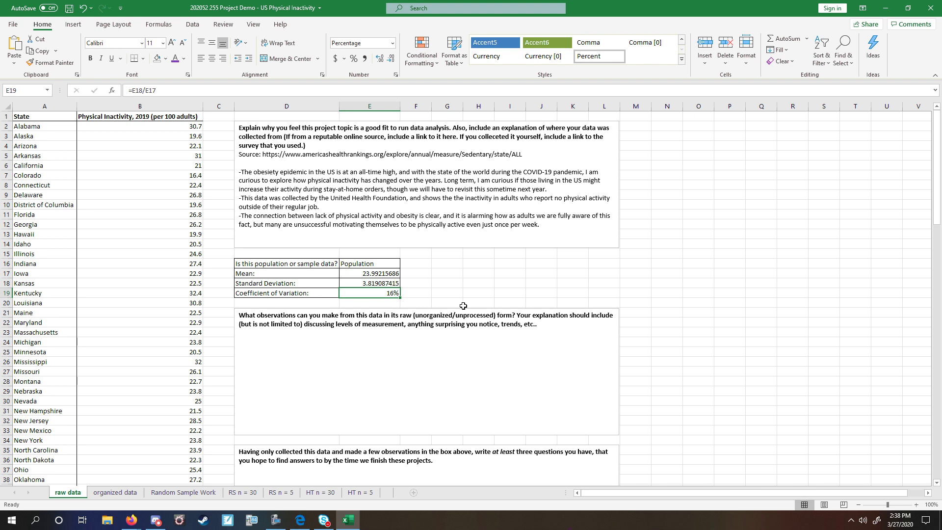
{"action": "left_click", "coordinate": [380, 59]}
{"action": "left_click", "coordinate": [380, 59]}
{"action": "scroll", "coordinate": [196, 165], "scroll_direction": "down", "scroll_amount": 6}
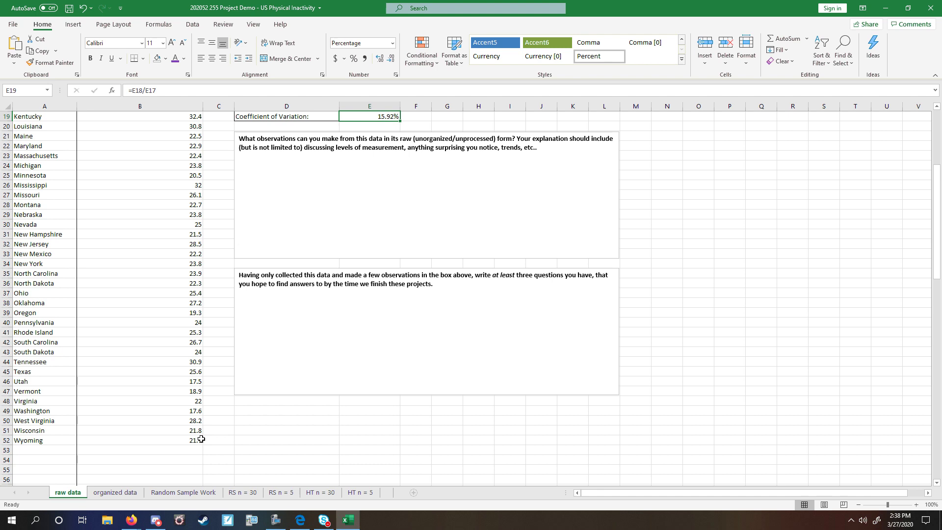
{"action": "scroll", "coordinate": [188, 420], "scroll_direction": "up", "scroll_amount": 6}
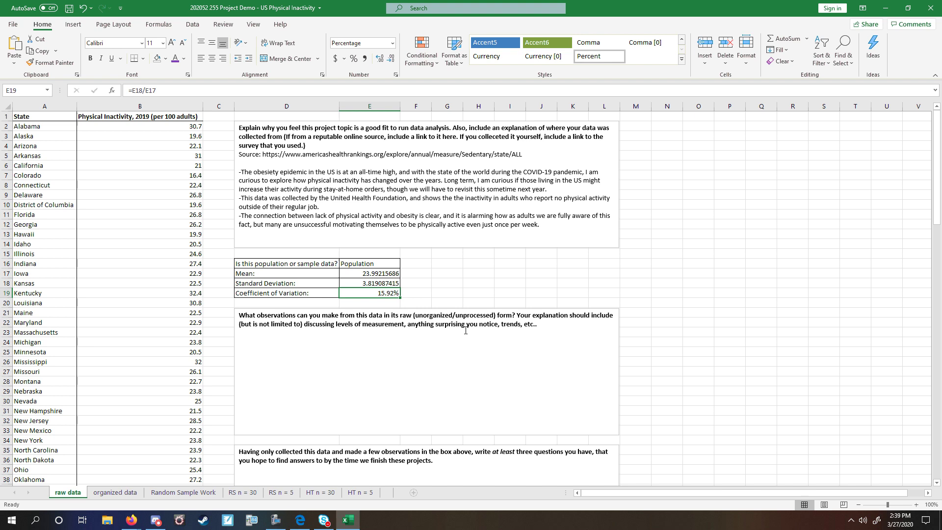
{"action": "scroll", "coordinate": [637, 267], "scroll_direction": "down", "scroll_amount": 3}
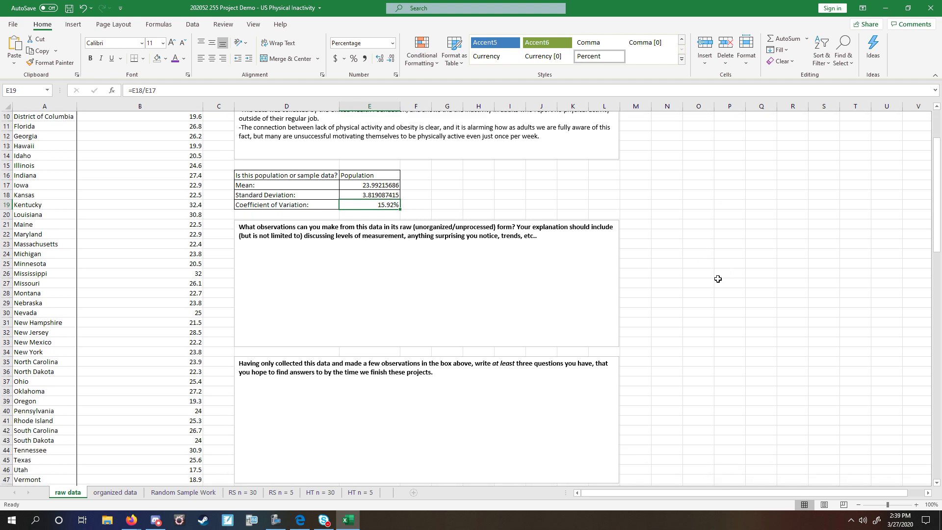
{"action": "scroll", "coordinate": [737, 279], "scroll_direction": "down", "scroll_amount": 1}
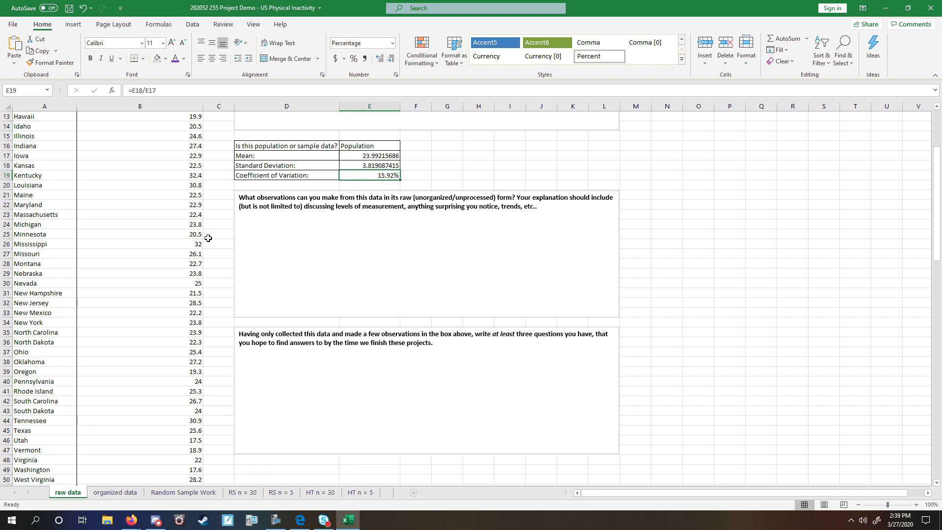
{"action": "scroll", "coordinate": [170, 269], "scroll_direction": "up", "scroll_amount": 4}
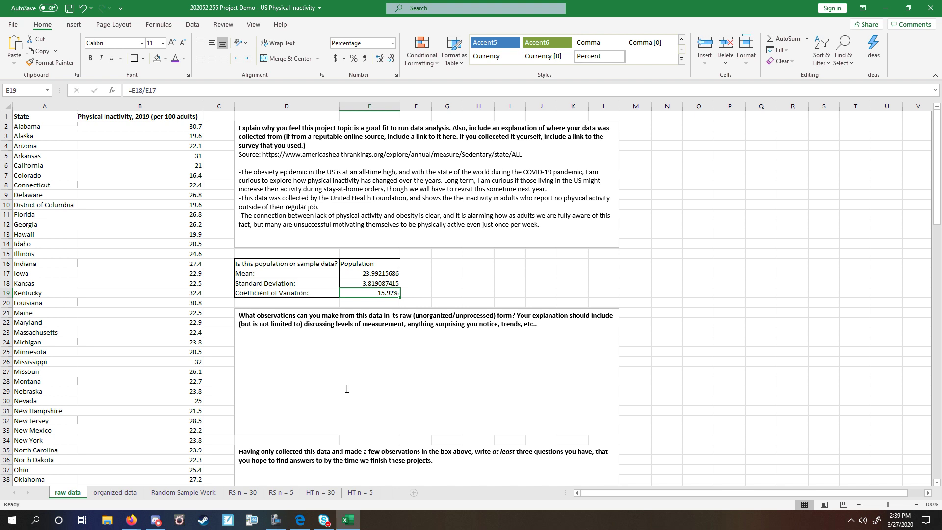
{"action": "scroll", "coordinate": [347, 388], "scroll_direction": "down", "scroll_amount": 5}
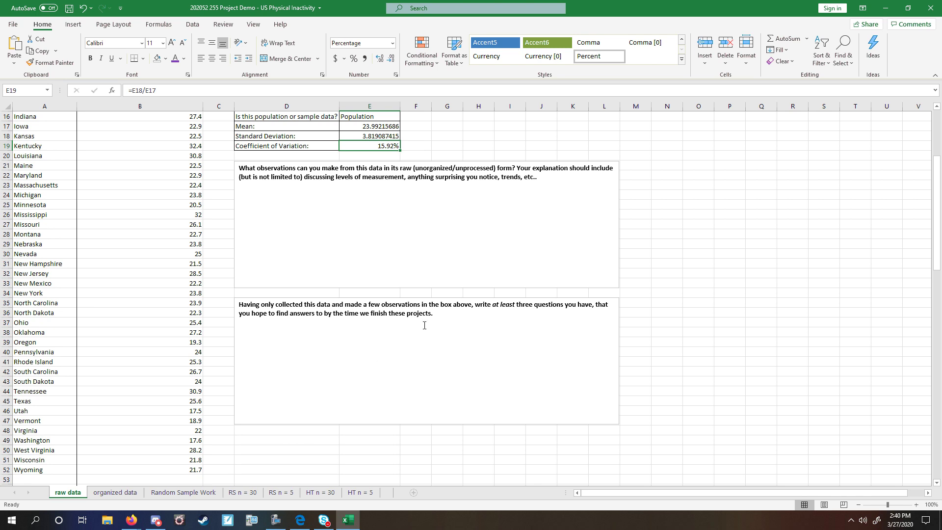
Type two questions in the text box on the US physical activity drop and technology's impact
{"action": "left_click", "coordinate": [460, 322]}
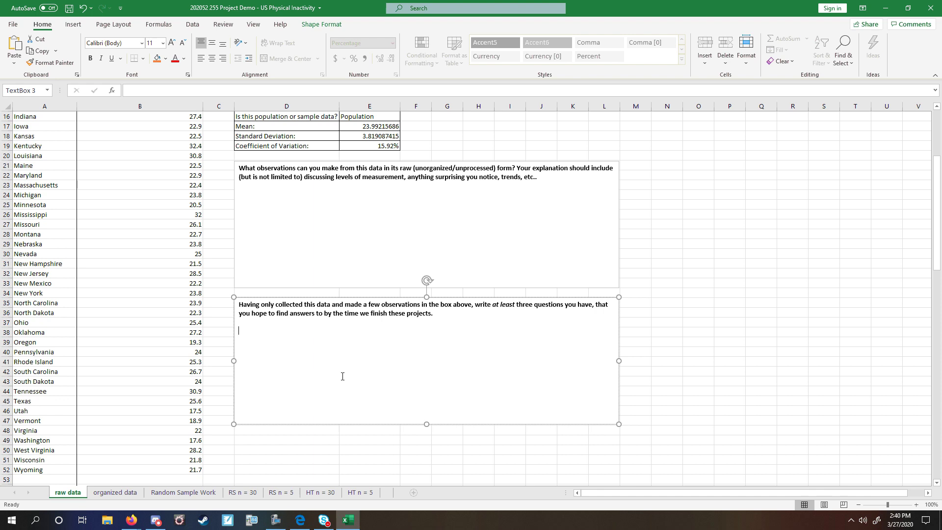
{"action": "type", "text": "How extreme of a drop has there been in physic"}
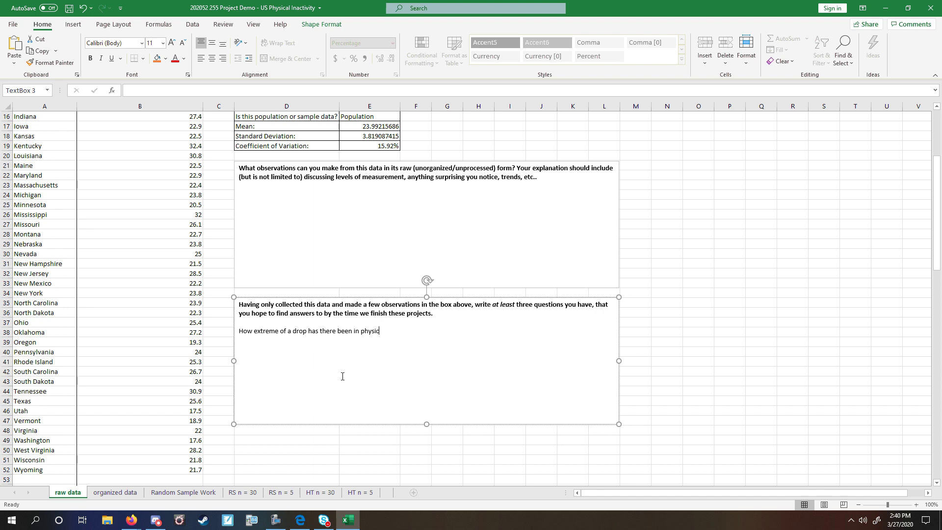
{"action": "type", "text": "al acr"}
{"action": "type", "text": "ivity in the US"}
{"action": "type", "text": " over the years?"}
{"action": "key", "text": "Return"}
{"action": "type", "text": "Has the increa"}
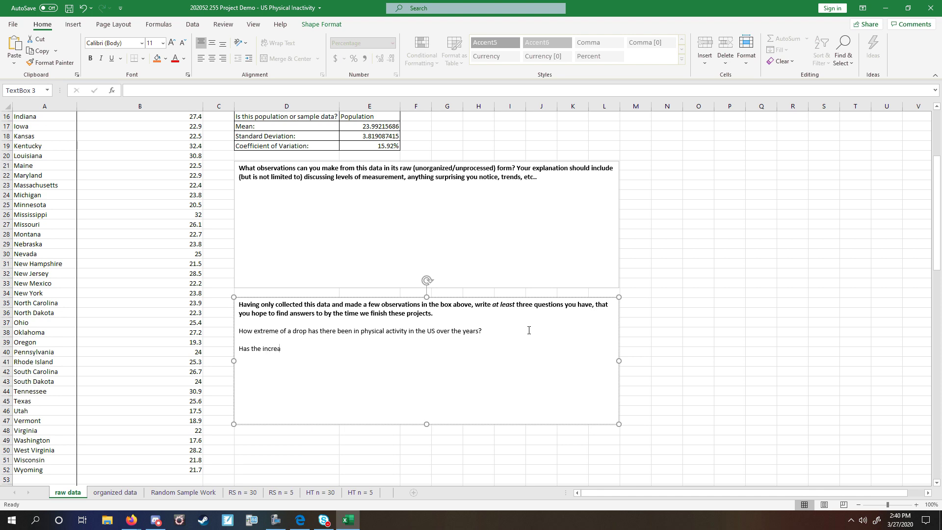
{"action": "type", "text": "se of techology being available"}
{"action": "key", "text": "BackSpace"}
{"action": "type", "text": "impact"}
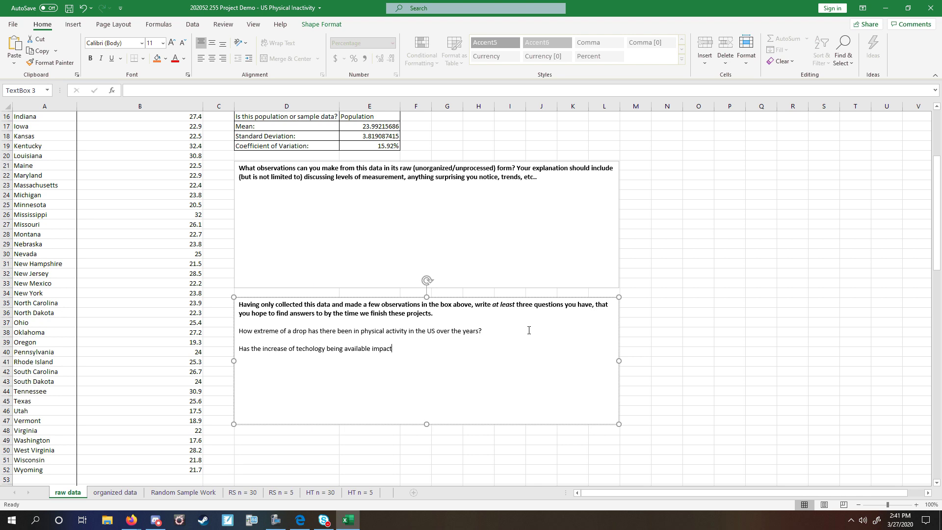
{"action": "type", "text": "ed the level of activity of p"}
{"action": "type", "text": "eople in the US?"}
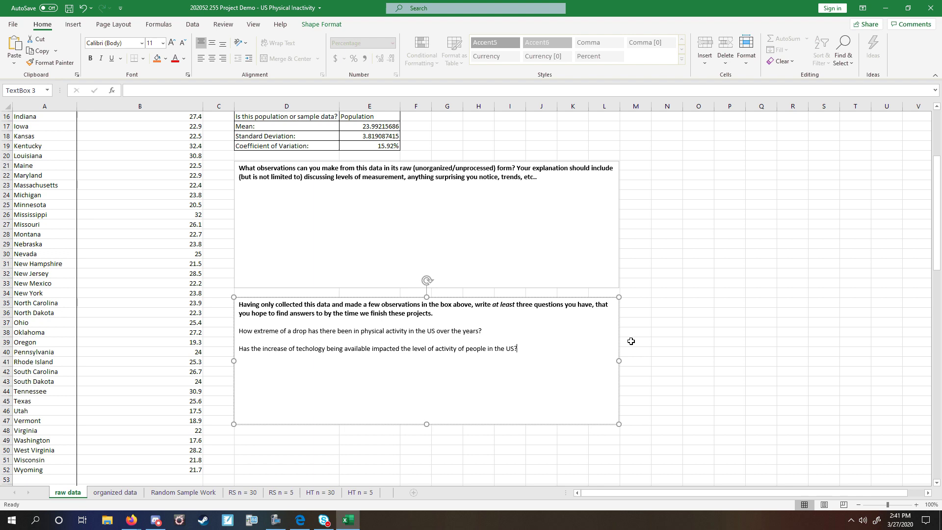
{"action": "left_click", "coordinate": [708, 410]}
{"action": "scroll", "coordinate": [704, 368], "scroll_direction": "up", "scroll_amount": 5}
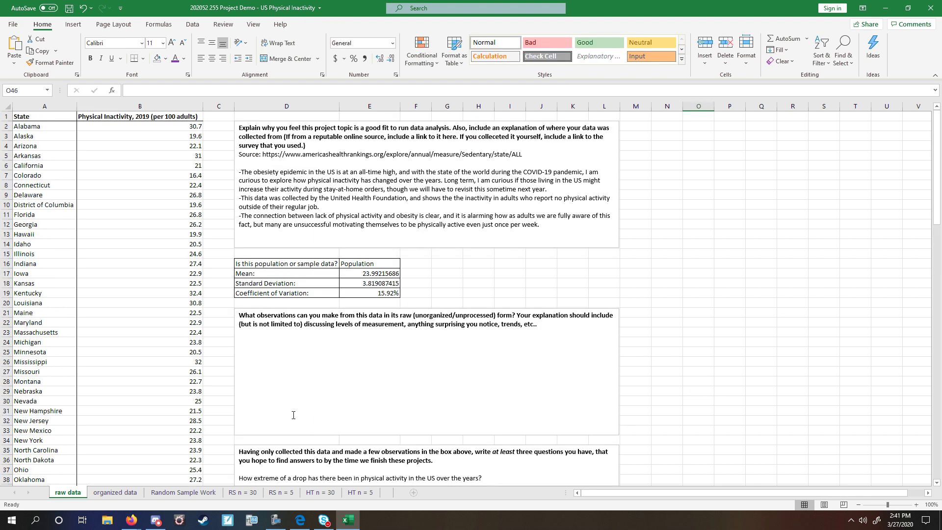